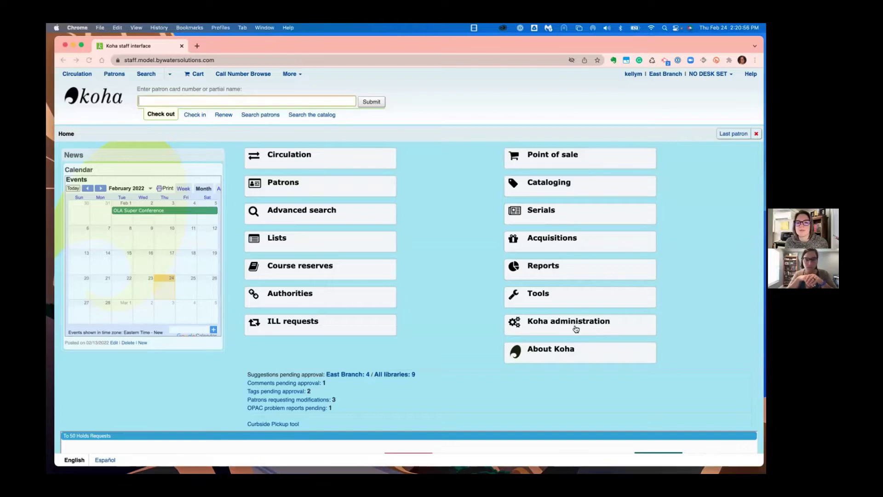
From Koha administration, view the MARC structure of the Default bibliographic framework.
click(575, 326)
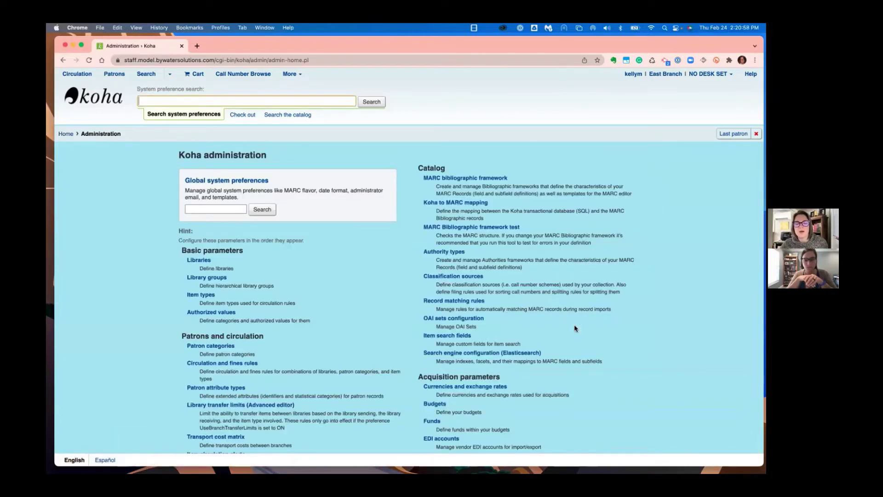
click(495, 179)
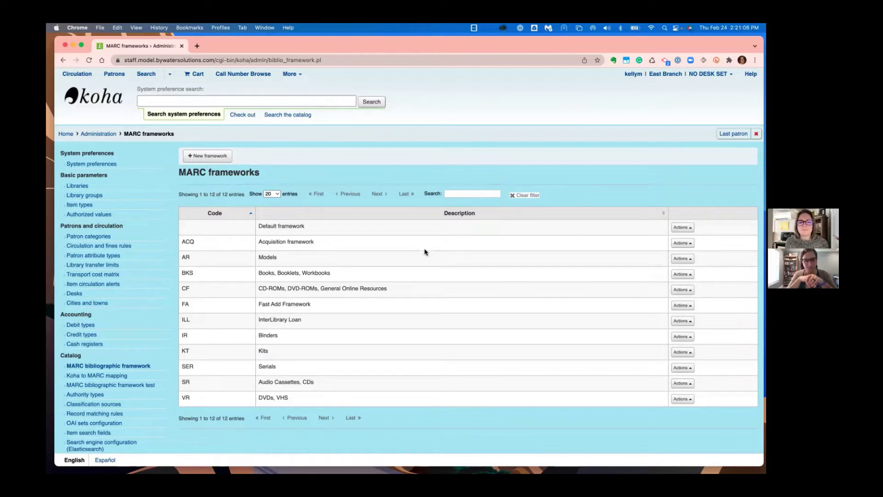
drag(257, 226, 325, 229)
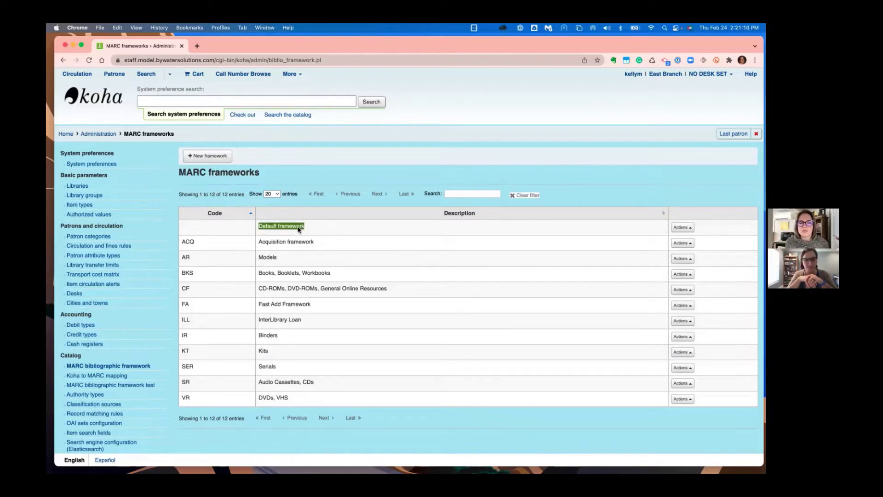
click(683, 227)
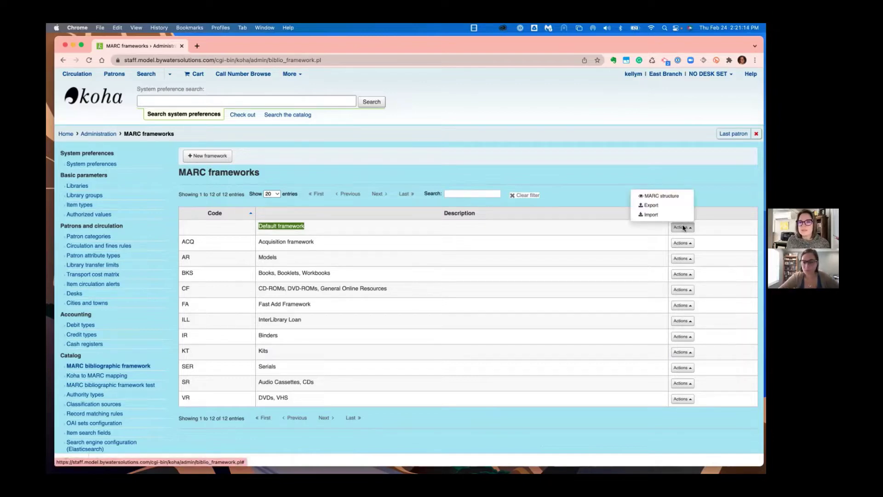
click(663, 197)
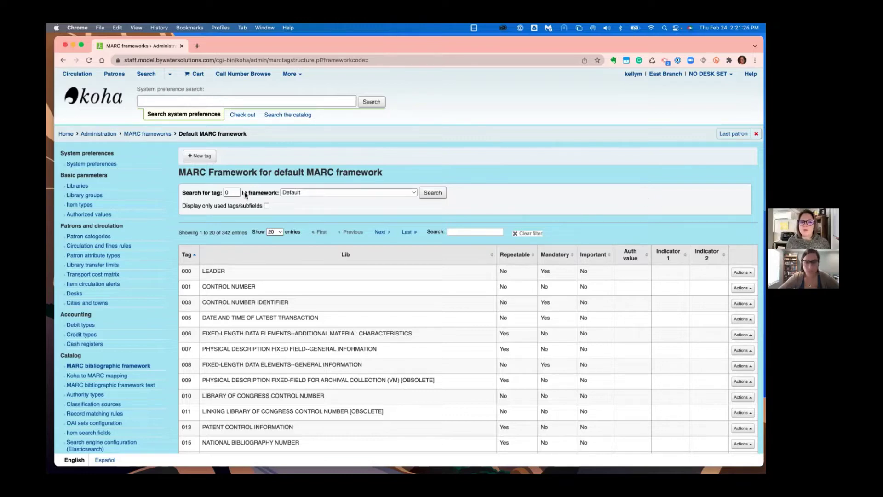
Find tag 856 in the Default framework and open its subfield editor.
click(221, 193)
text(856)
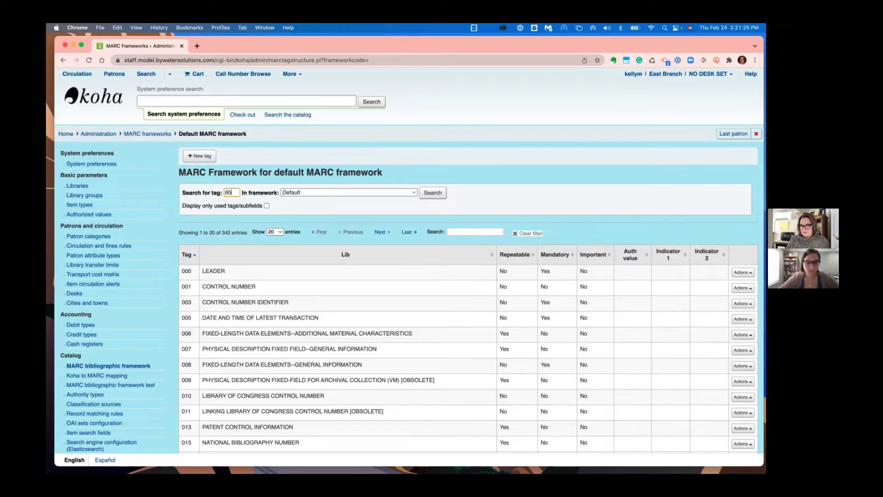
click(431, 195)
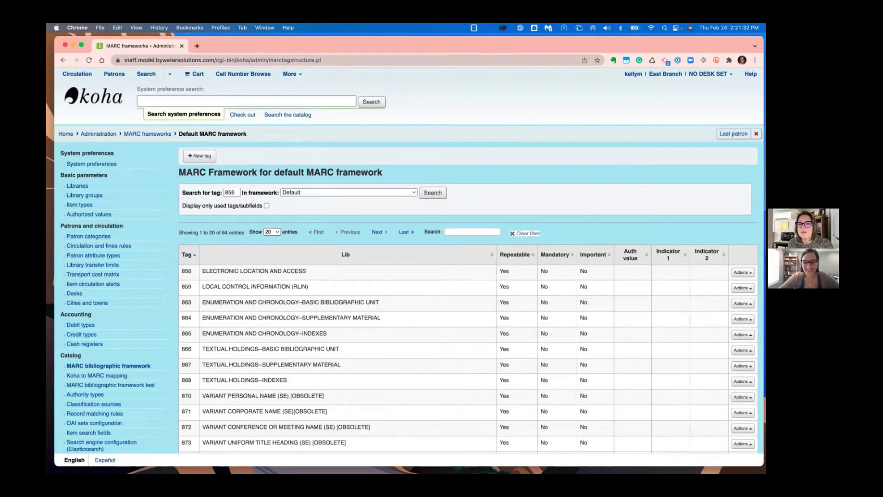
click(743, 272)
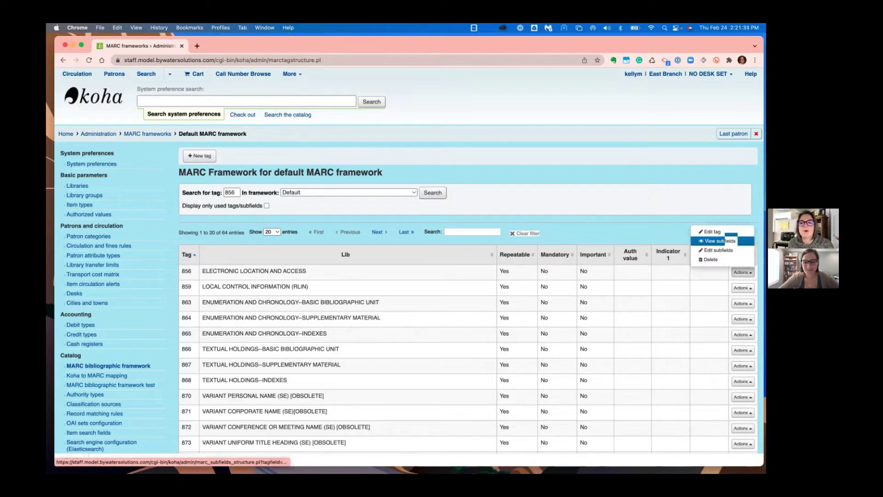
click(720, 250)
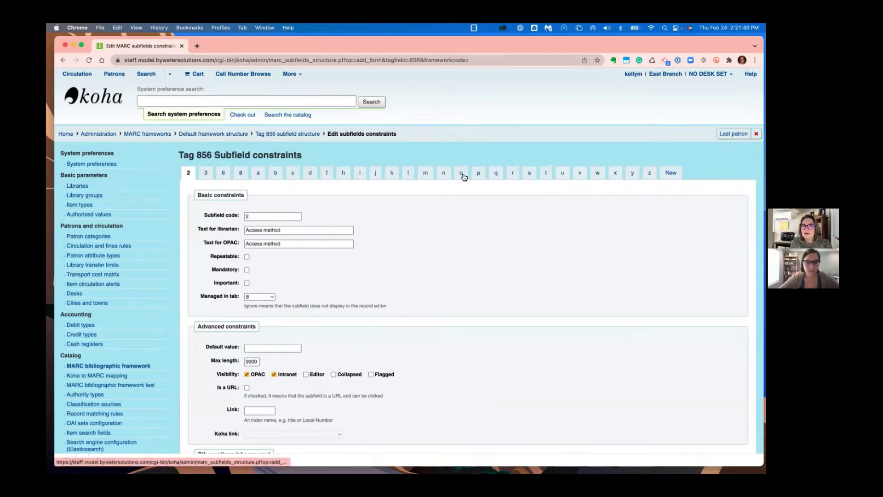
Set subfield u's plugin to upload.pl.
click(562, 173)
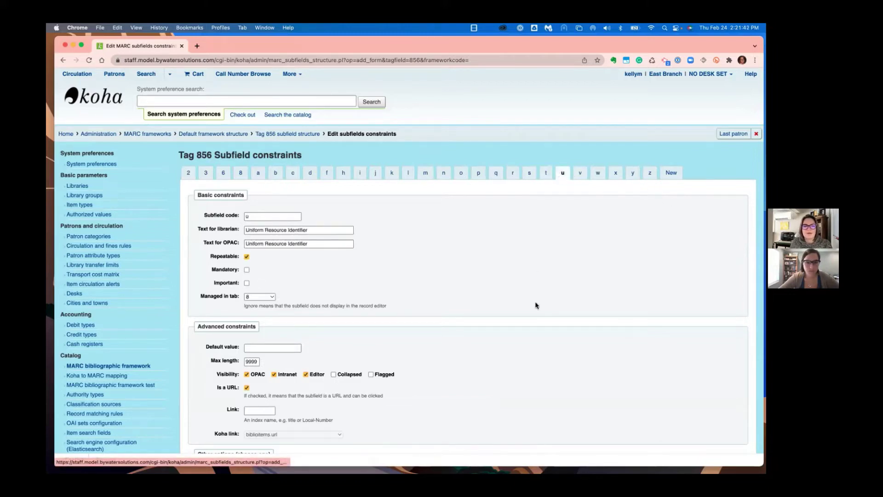
scroll(535, 308, down, 5)
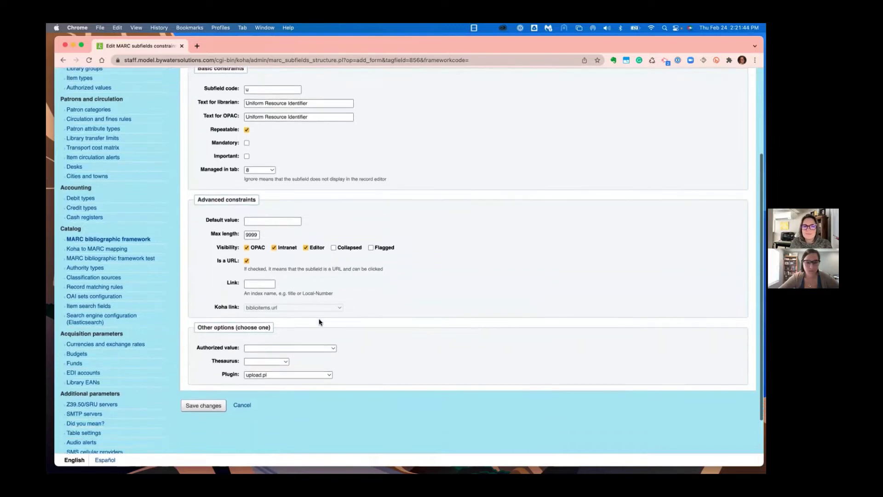
drag(196, 326, 303, 328)
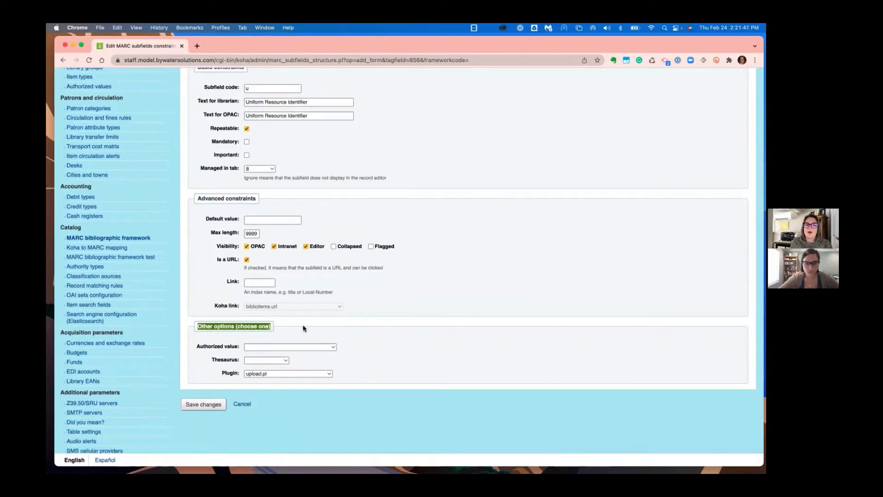
click(276, 374)
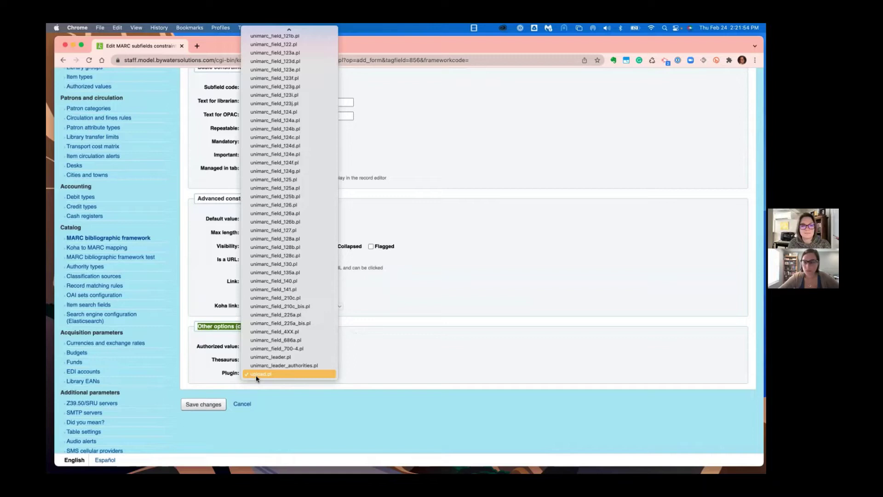
click(316, 398)
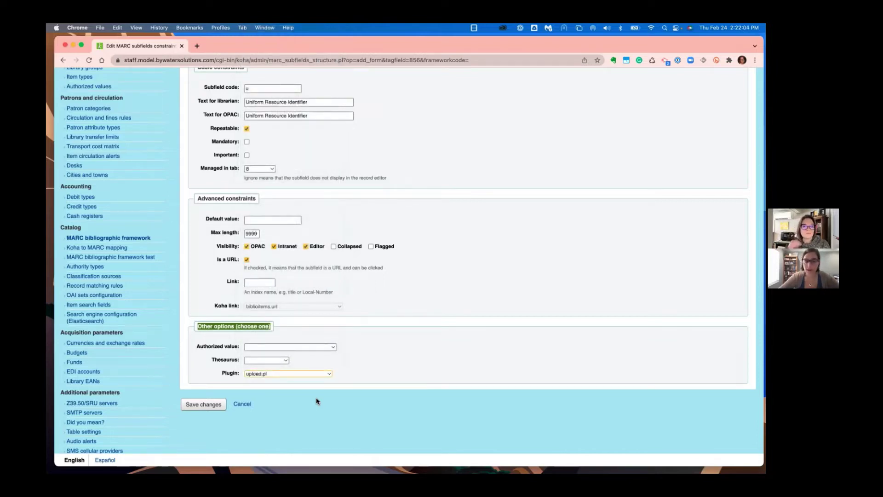
Save the 856$u constraints, search the catalog for 'toma', and open Heirloom Tomato Seeds.
click(207, 407)
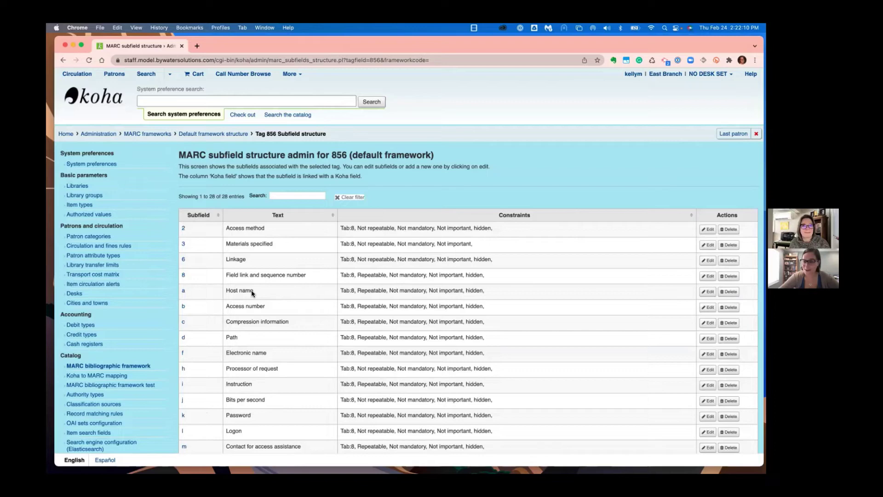
click(292, 114)
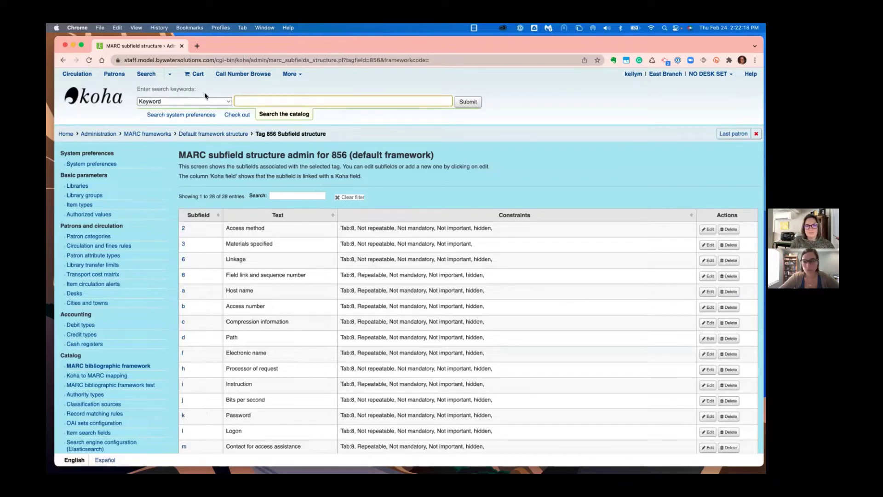
text(tomato)
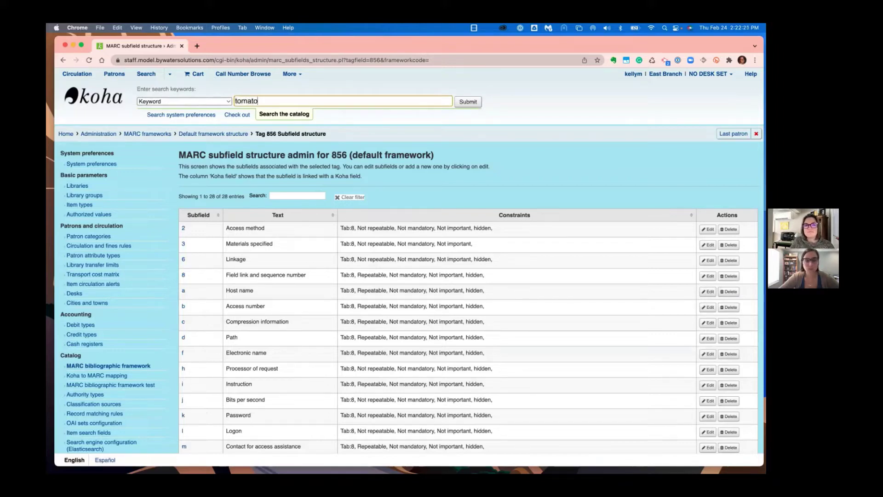
key(Return)
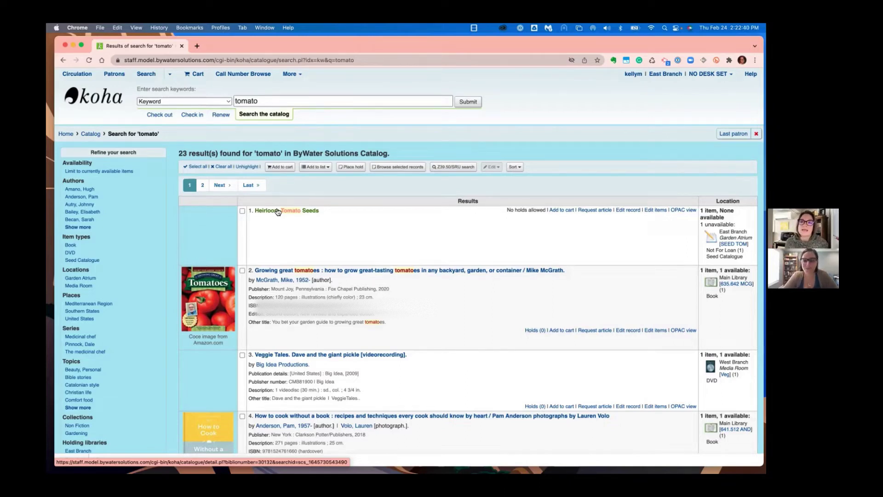
click(278, 211)
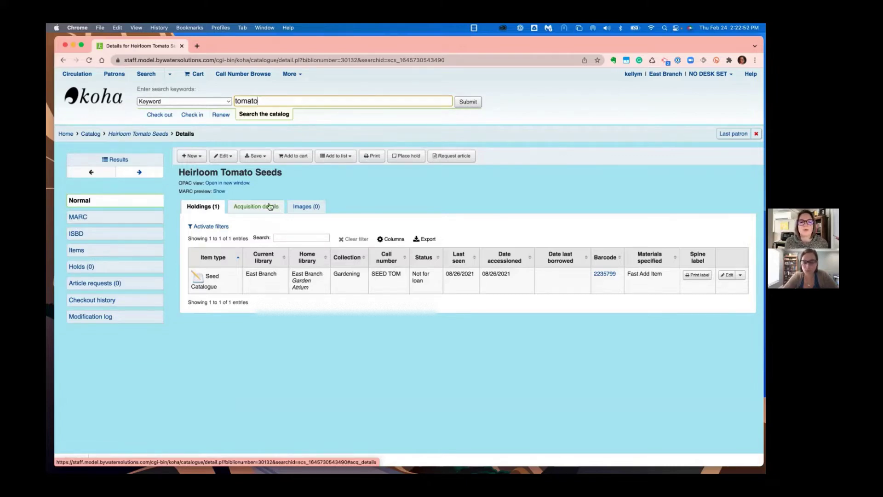
Edit Heirloom Tomato Seeds in the Default framework and focus the 856 $u field on tab 8.
click(227, 159)
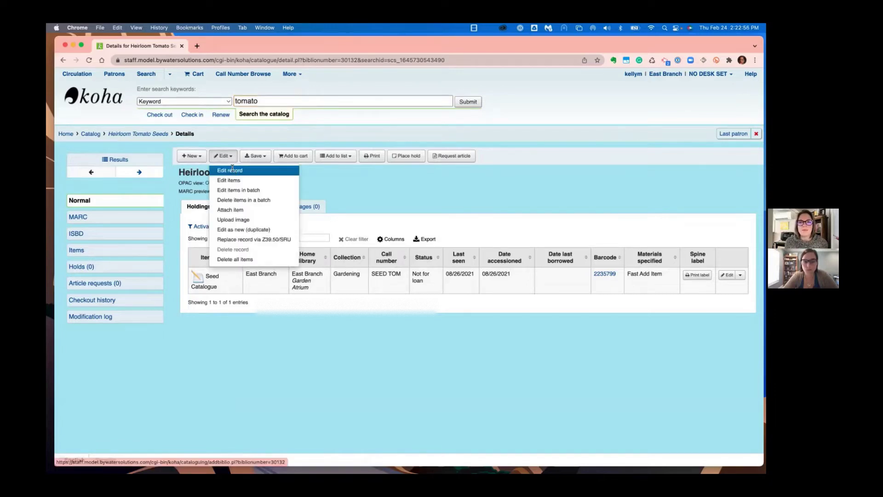
click(230, 170)
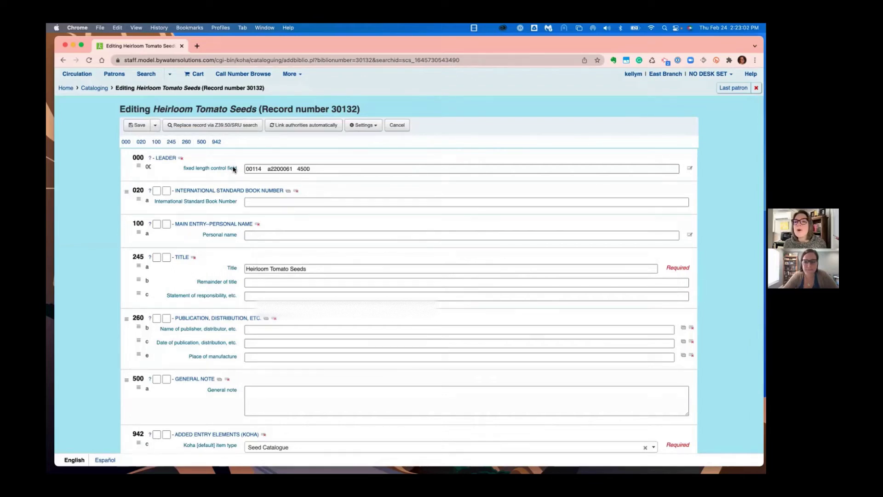
click(369, 125)
click(372, 183)
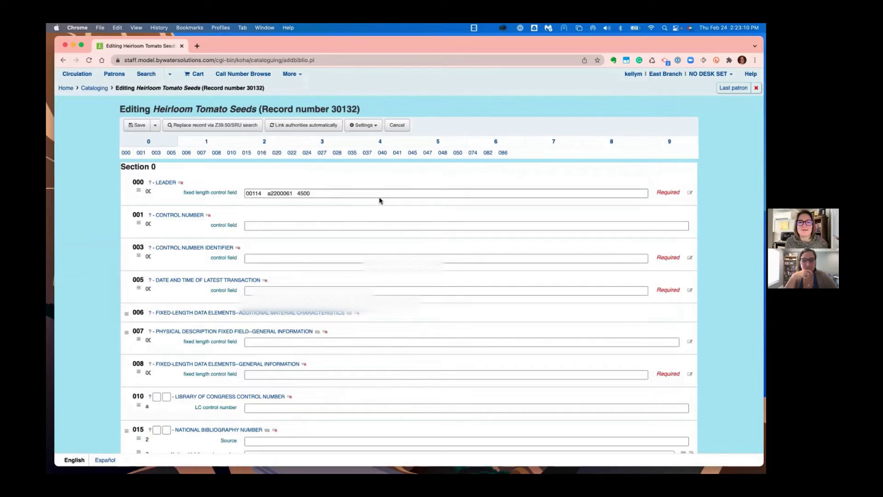
click(608, 142)
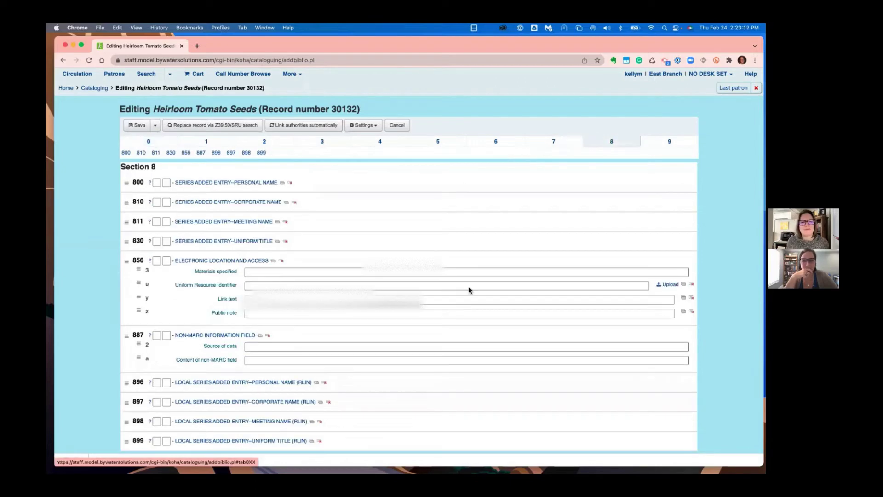
click(255, 286)
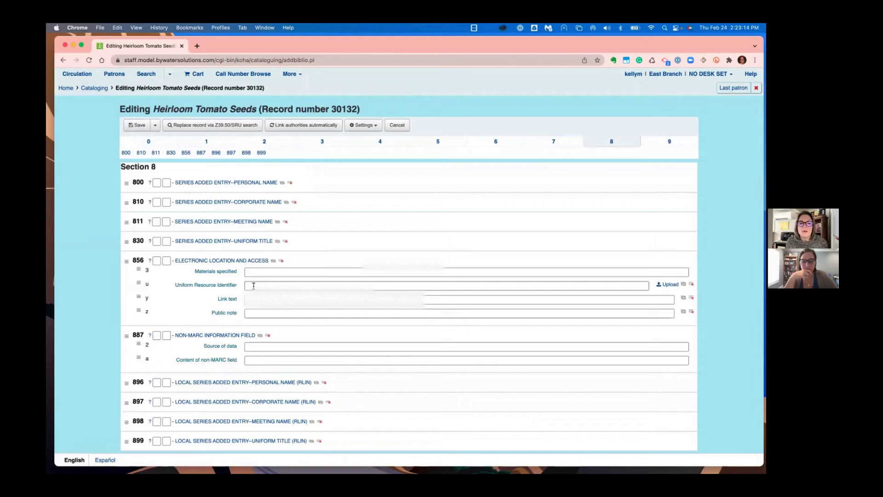
click(253, 286)
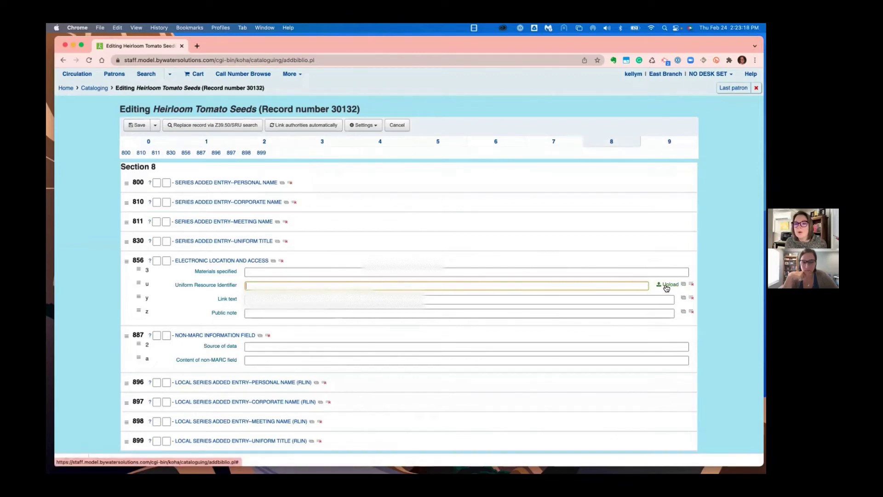
Upload library board.pdf and insert its retrieval link into 856 $u.
click(667, 284)
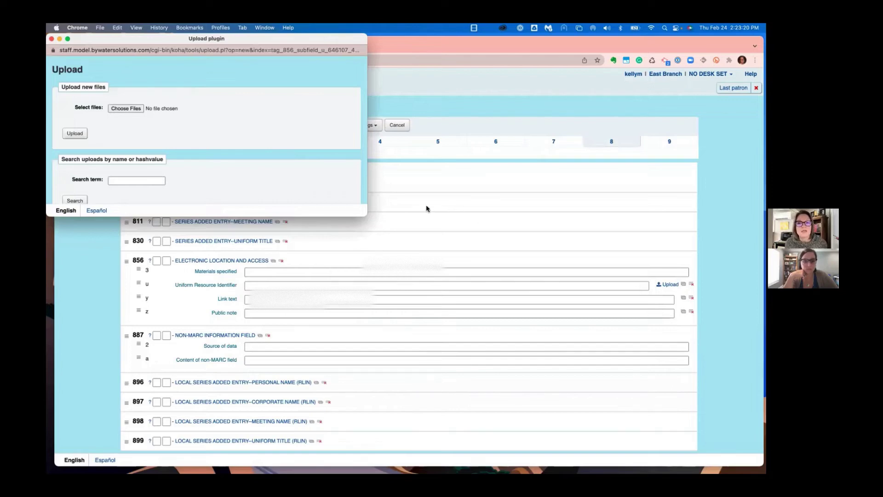
drag(377, 220, 609, 274)
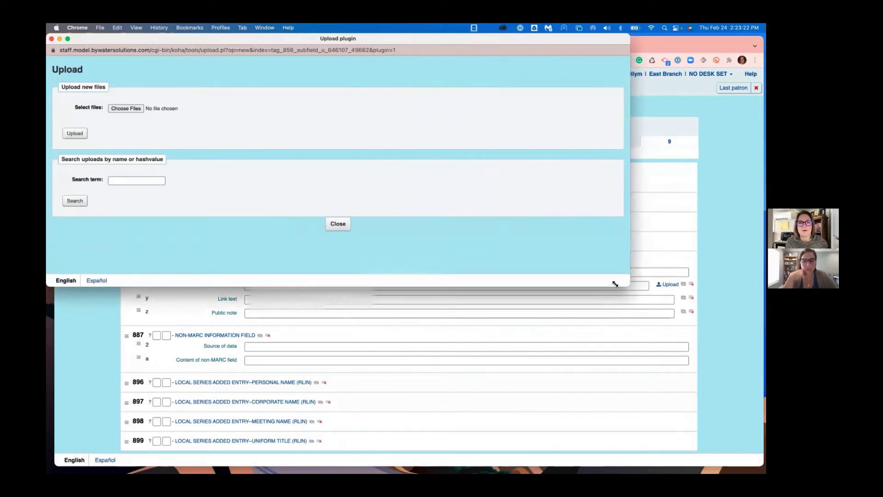
drag(615, 284, 614, 283)
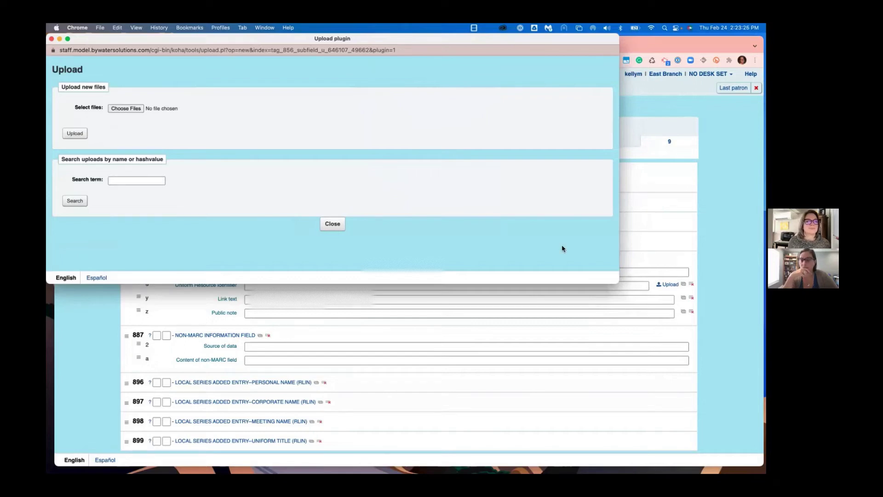
click(118, 109)
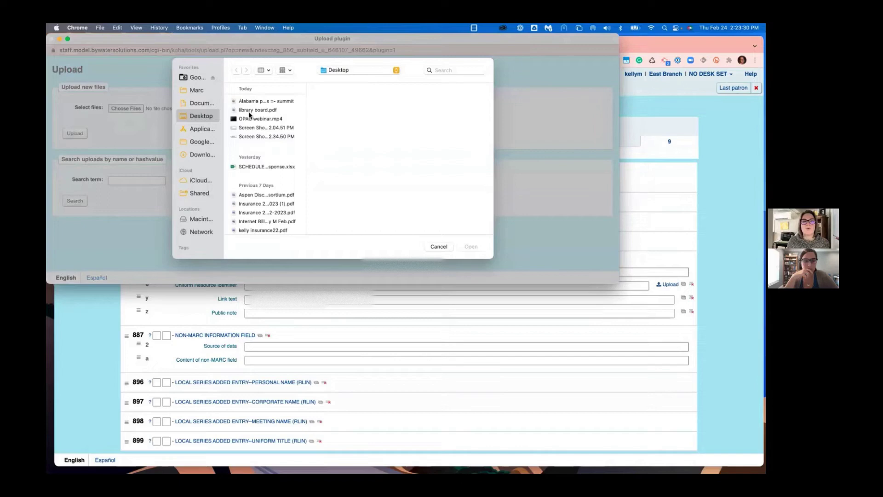
click(262, 110)
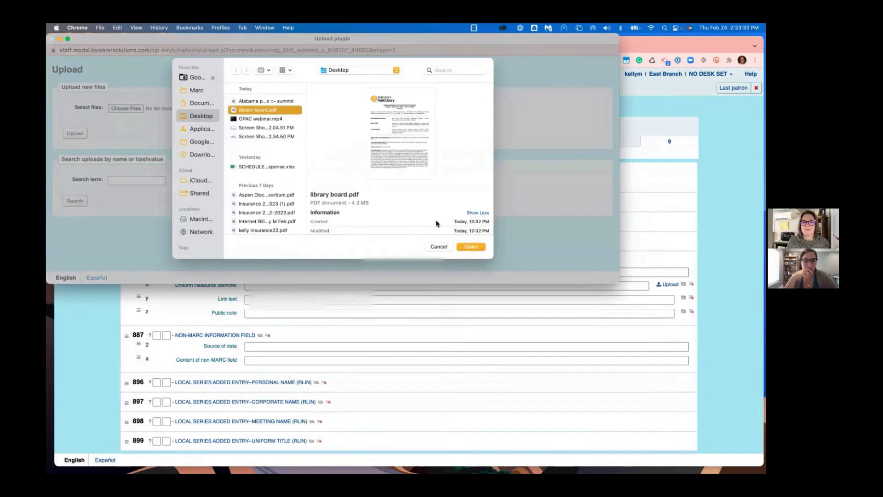
click(472, 246)
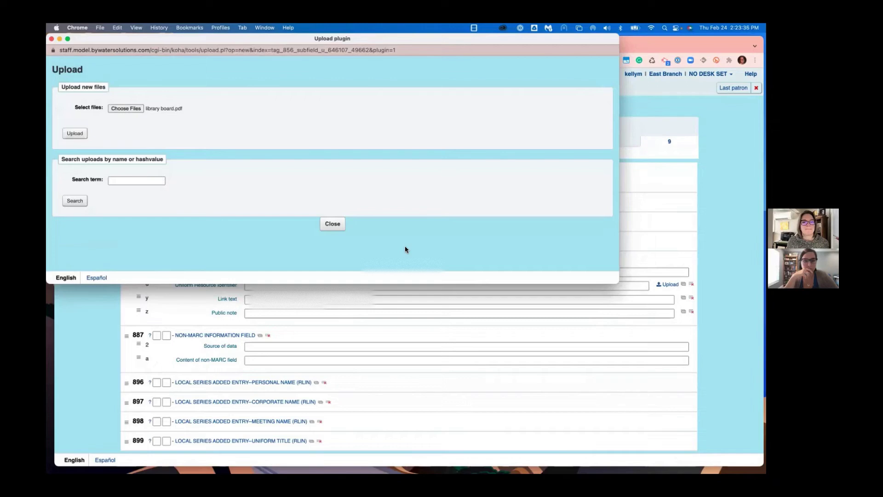
click(79, 137)
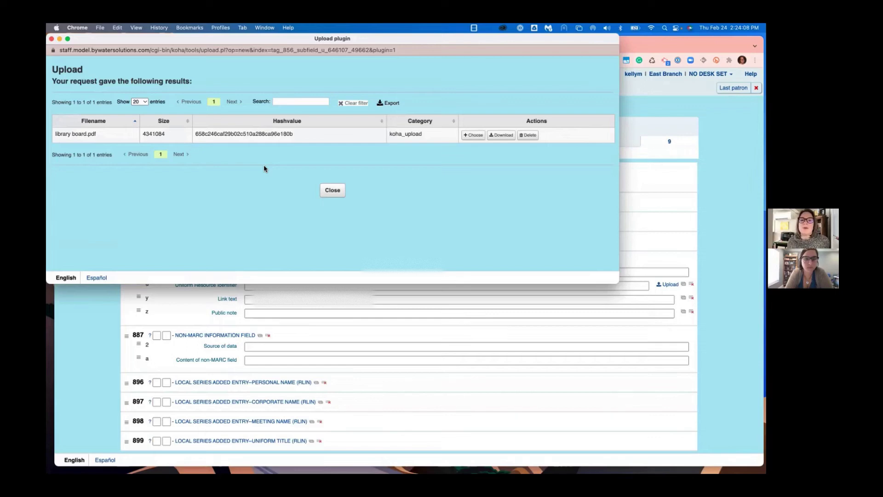
click(476, 138)
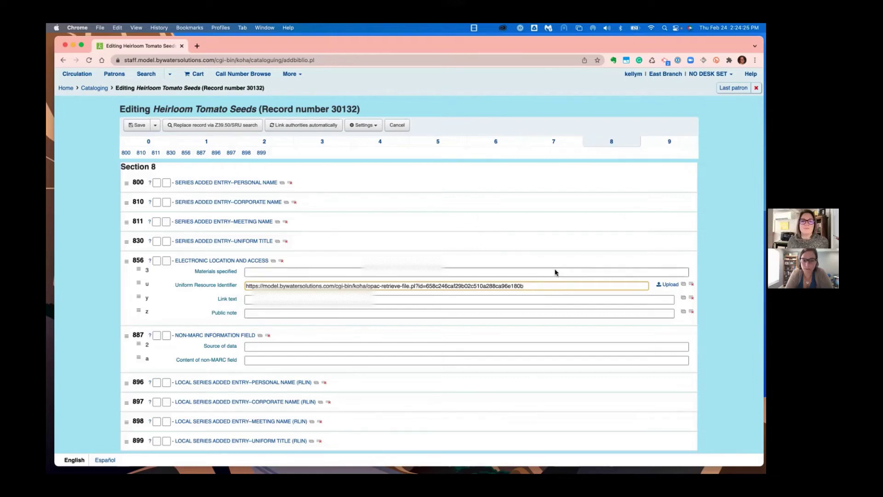
After the missing-fields warning, auto-fill the 003, 005 and 008 fields.
click(144, 127)
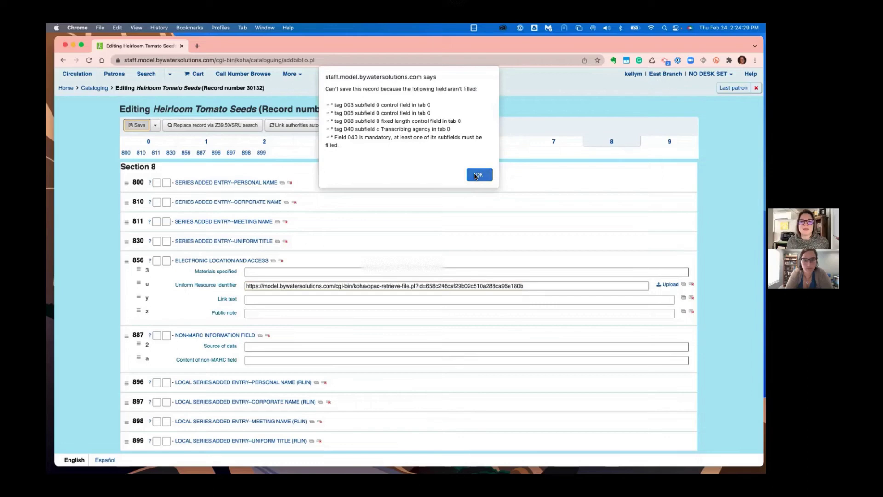
click(478, 175)
click(147, 141)
click(275, 259)
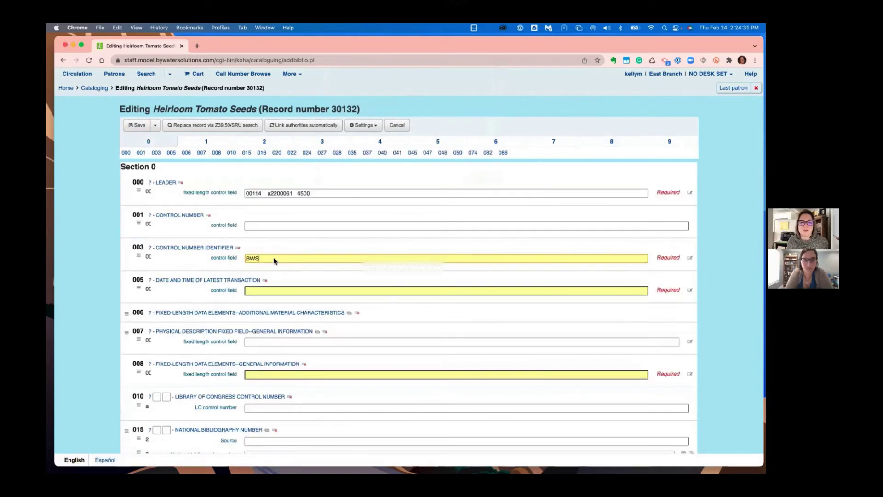
click(275, 291)
click(273, 374)
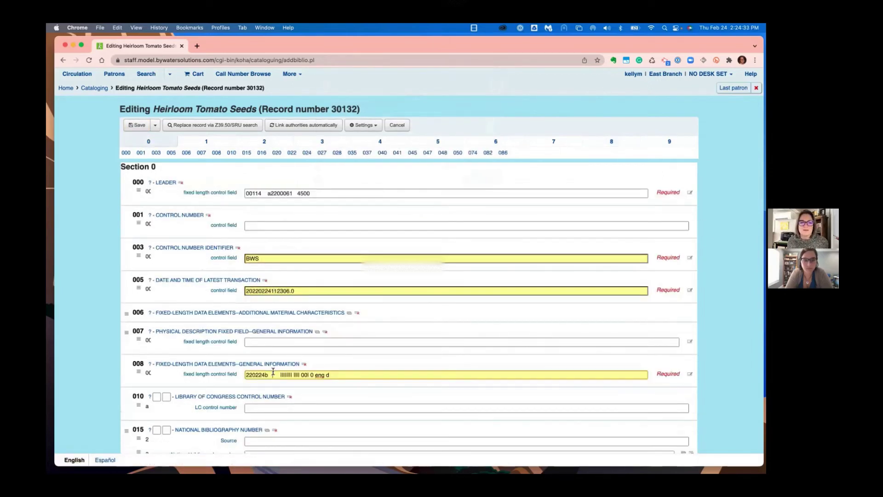
Enter 'k' in 040 $c Transcribing agency and save the record.
scroll(273, 322, down, 12)
click(265, 252)
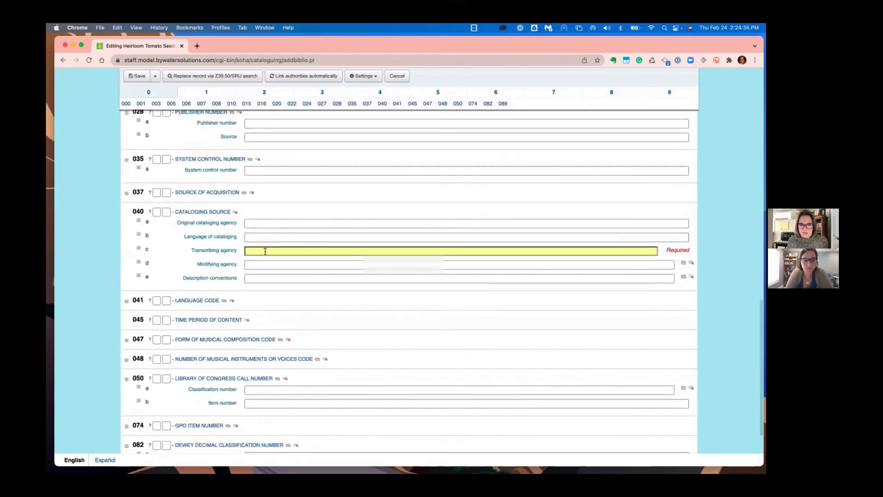
text(k)
click(133, 77)
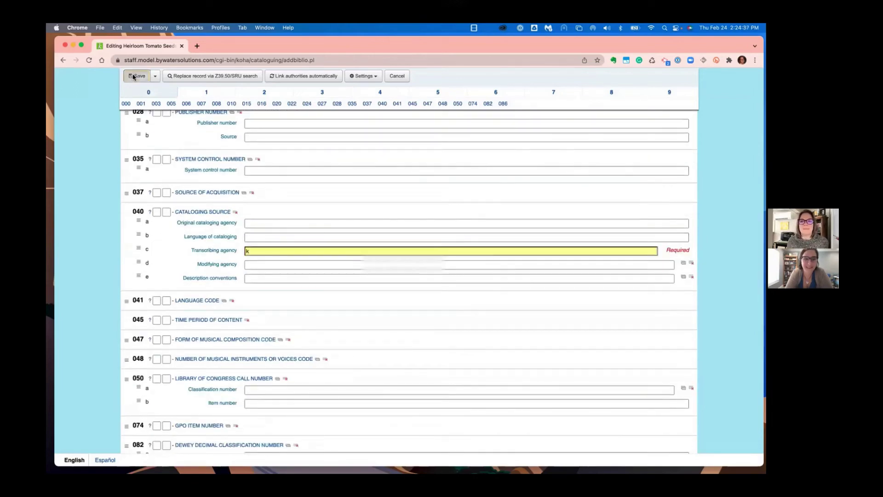
click(467, 159)
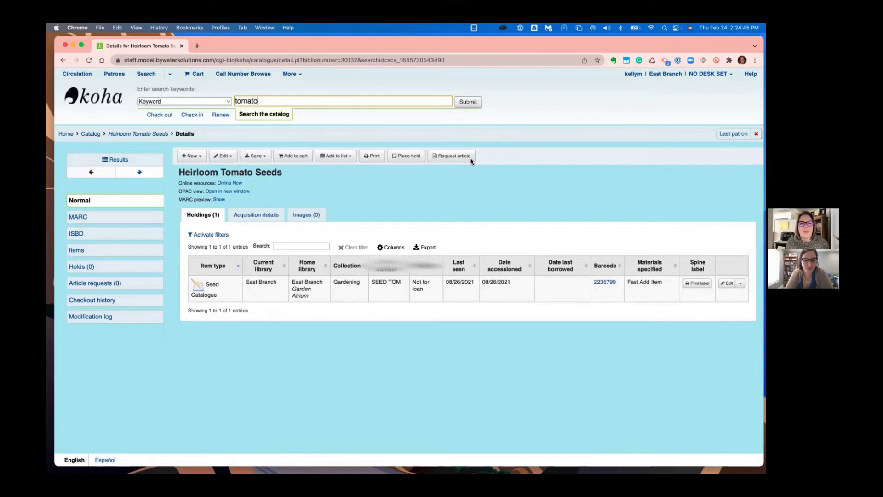
Open the Online Now link under Online resources to view the library board PDF.
drag(179, 183, 233, 189)
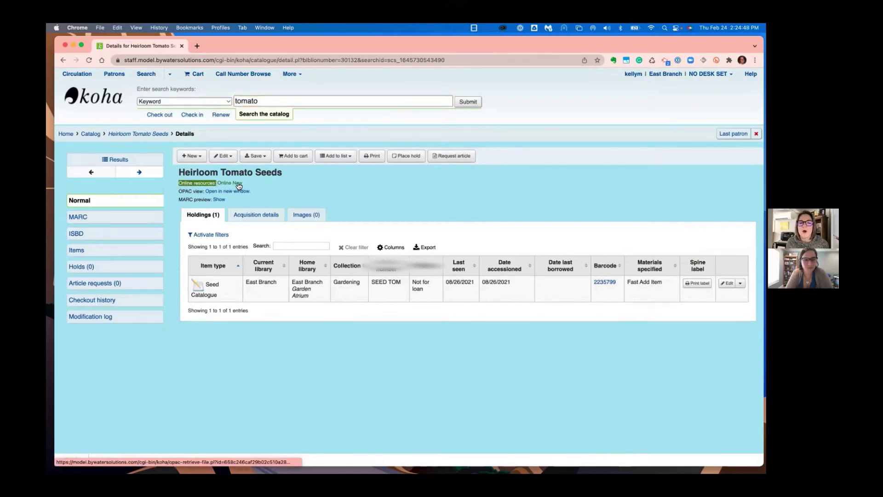
click(220, 200)
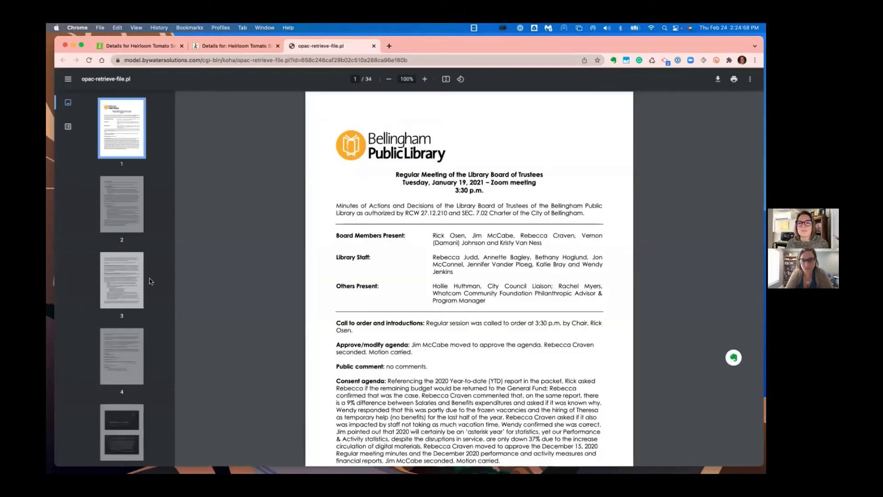
Close the PDF tab and go back to the staff record details tab.
click(374, 46)
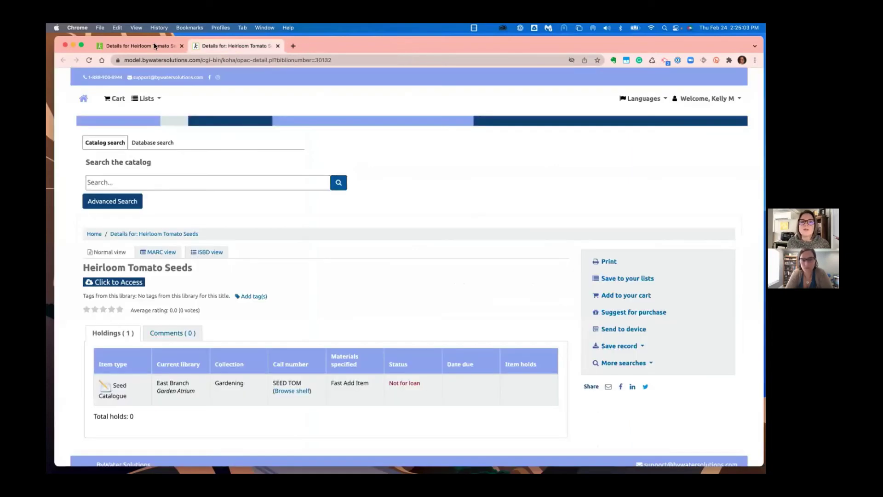
click(153, 45)
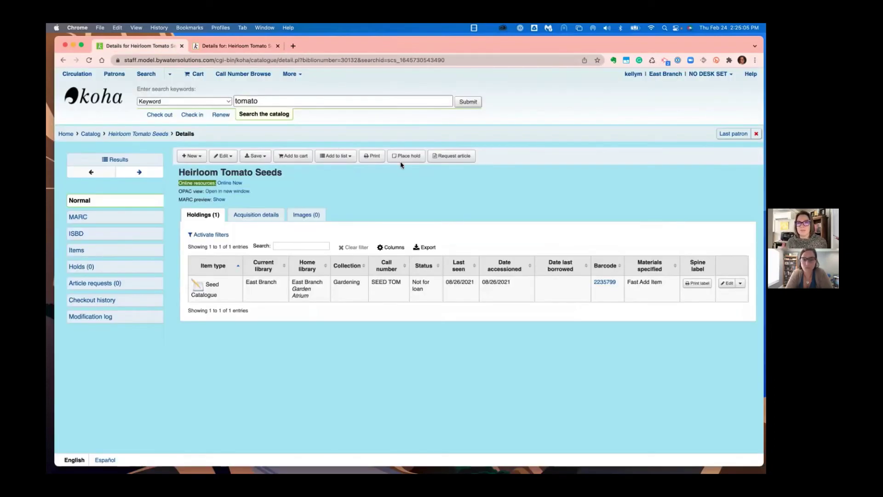